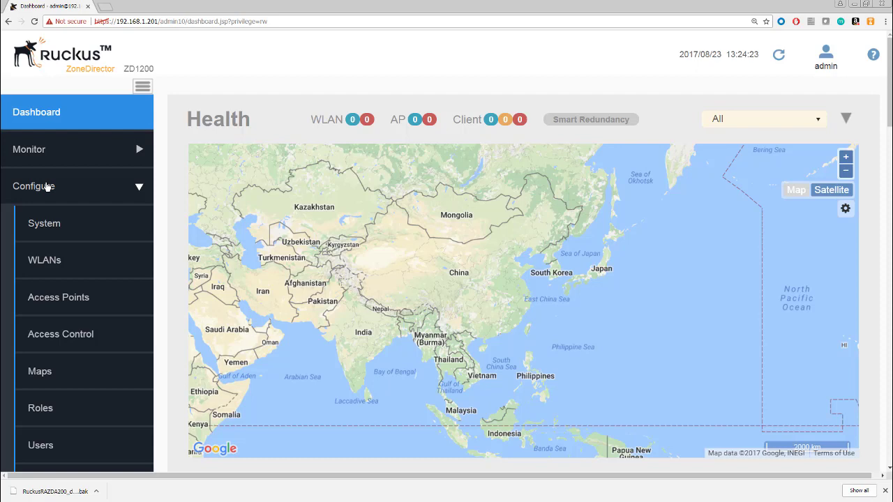
Open the System configuration page, change the system name to RAZDA200 and apply it
{"action": "left_click", "coordinate": [44, 223]}
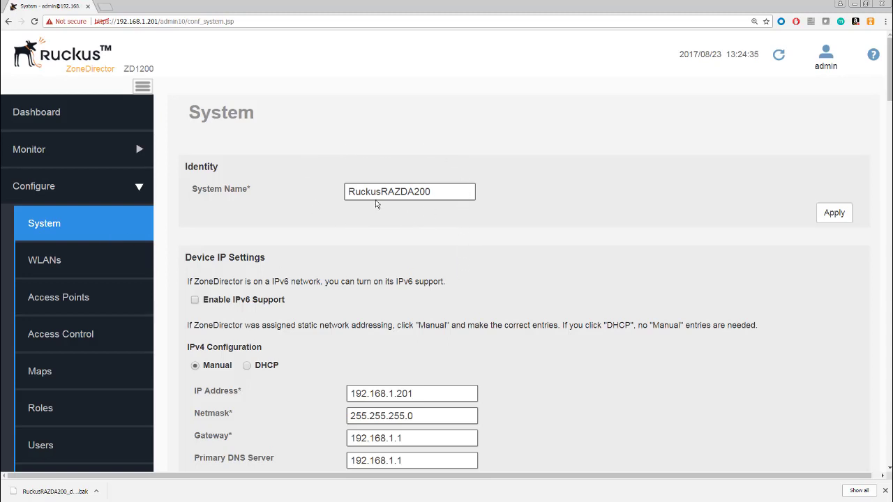
{"action": "left_click_drag", "start_coordinate": [380, 196], "coordinate": [342, 200]}
{"action": "key", "text": "BackSpace"}
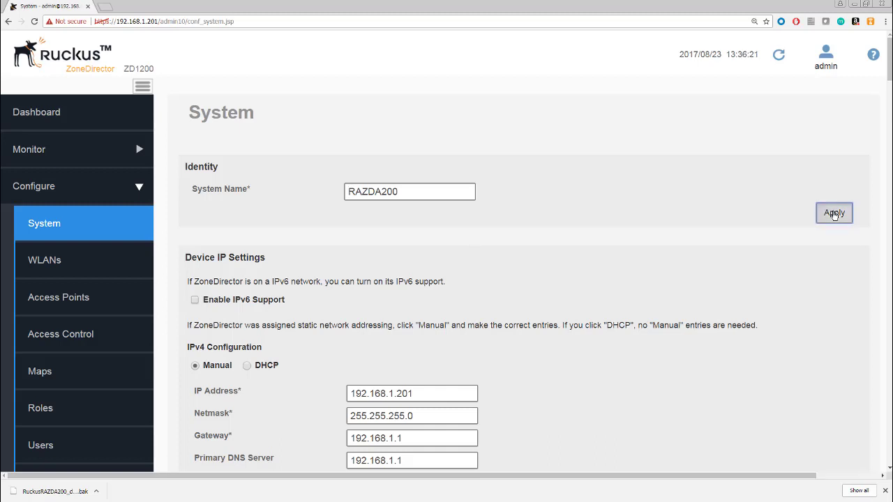
{"action": "left_click", "coordinate": [835, 214]}
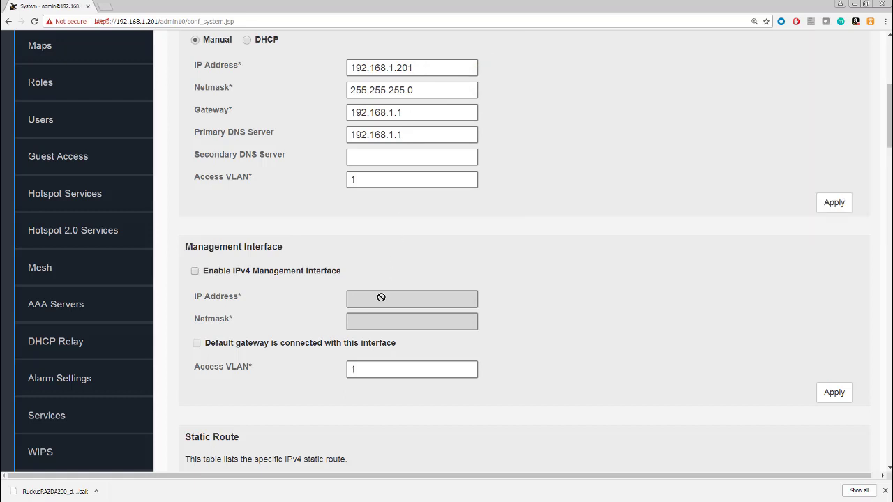
Toggle the IPv4 management interface and Smart Redundancy options on and off to review their settings
{"action": "left_click", "coordinate": [196, 272]}
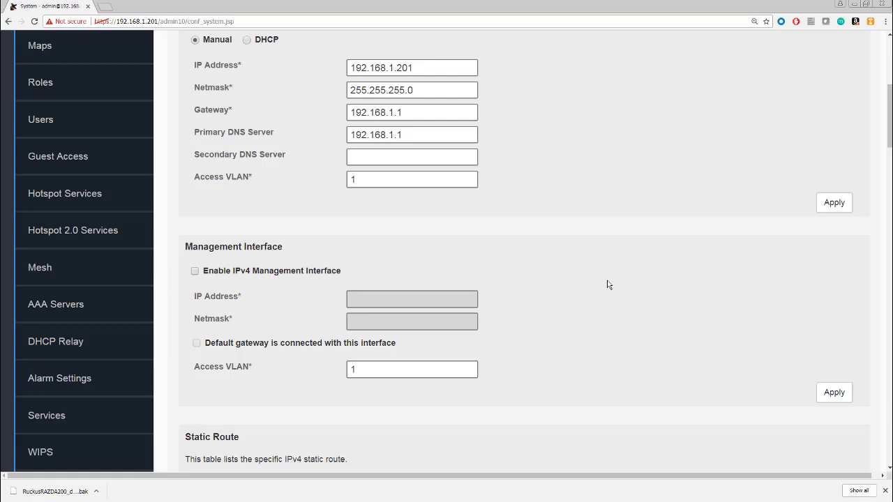
{"action": "scroll", "coordinate": [608, 285], "scroll_direction": "down", "scroll_amount": 3}
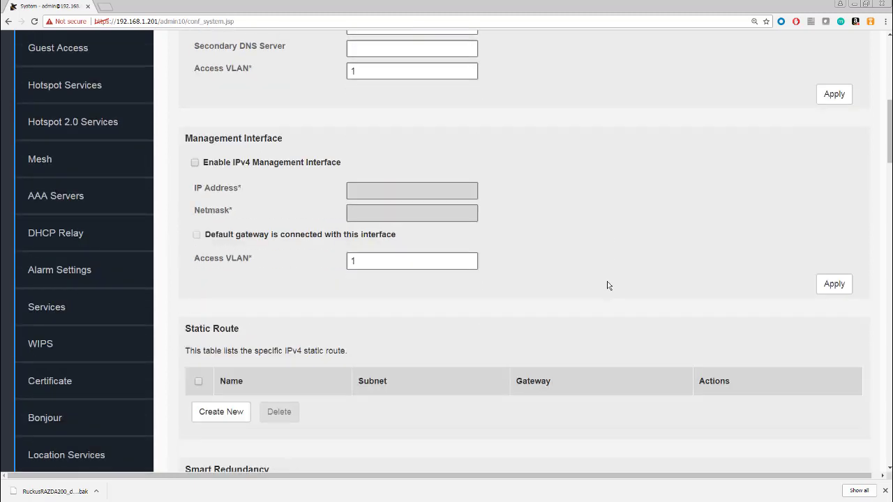
{"action": "scroll", "coordinate": [608, 285], "scroll_direction": "down", "scroll_amount": 3}
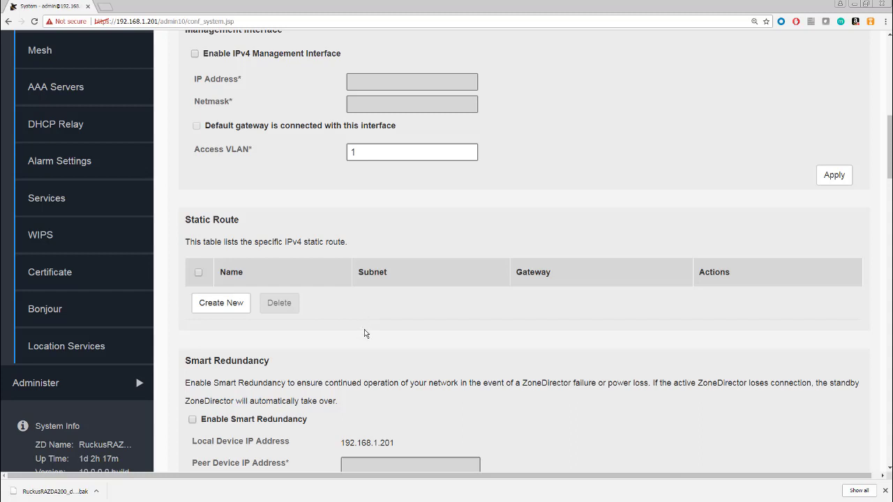
{"action": "scroll", "coordinate": [364, 335], "scroll_direction": "down", "scroll_amount": 3}
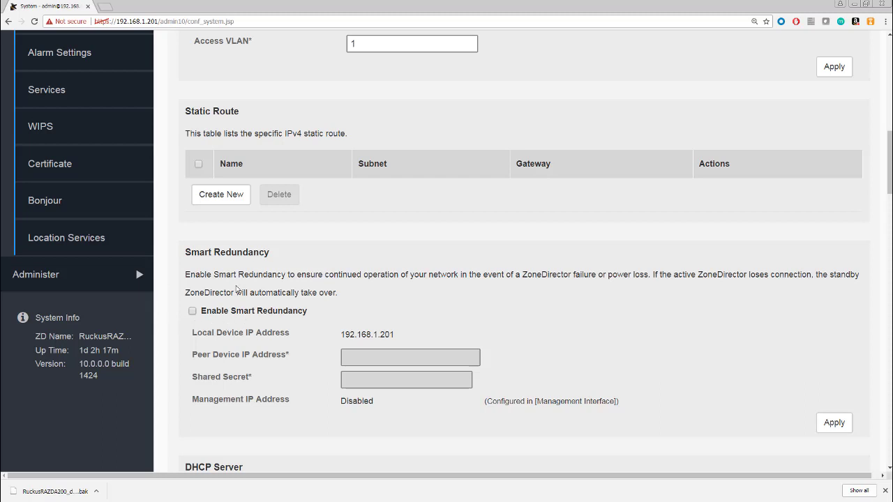
{"action": "left_click", "coordinate": [193, 312]}
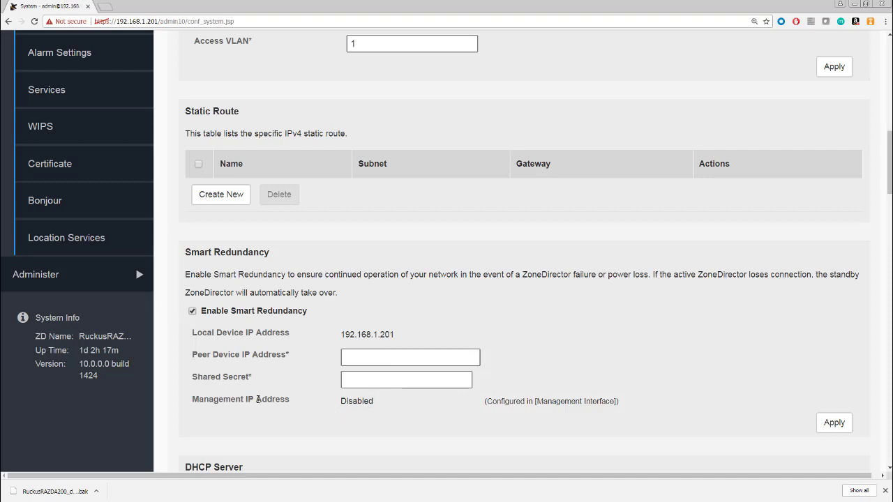
{"action": "left_click", "coordinate": [193, 312]}
{"action": "scroll", "coordinate": [231, 314], "scroll_direction": "up", "scroll_amount": 3}
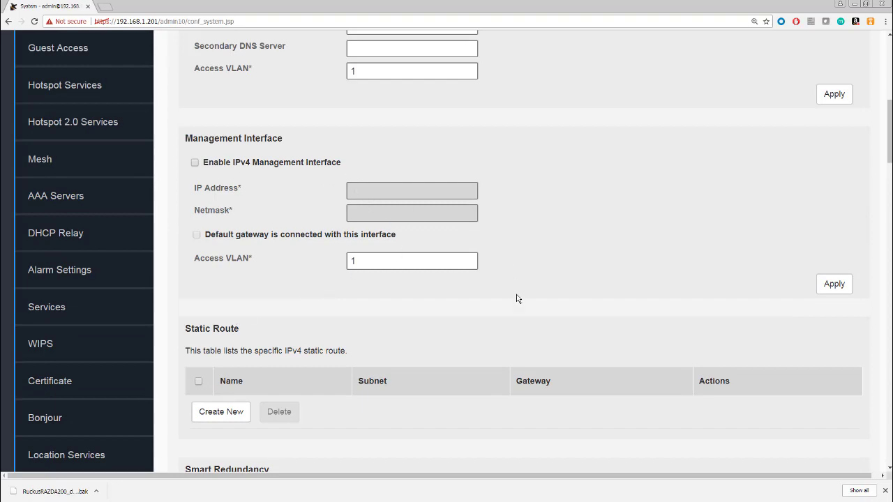
Enable the DHCP server to review its IP range, lease time and Option 43 settings, and disable it again
{"action": "scroll", "coordinate": [517, 298], "scroll_direction": "down", "scroll_amount": 5}
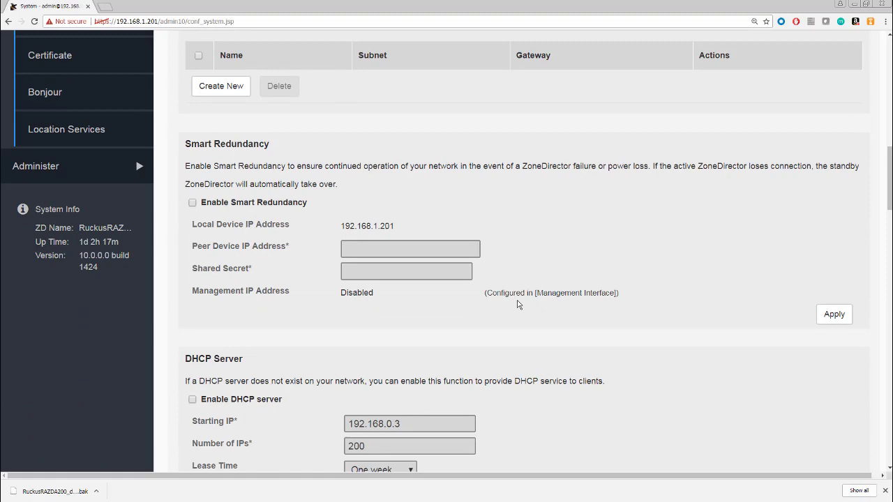
{"action": "scroll", "coordinate": [519, 306], "scroll_direction": "down", "scroll_amount": 2}
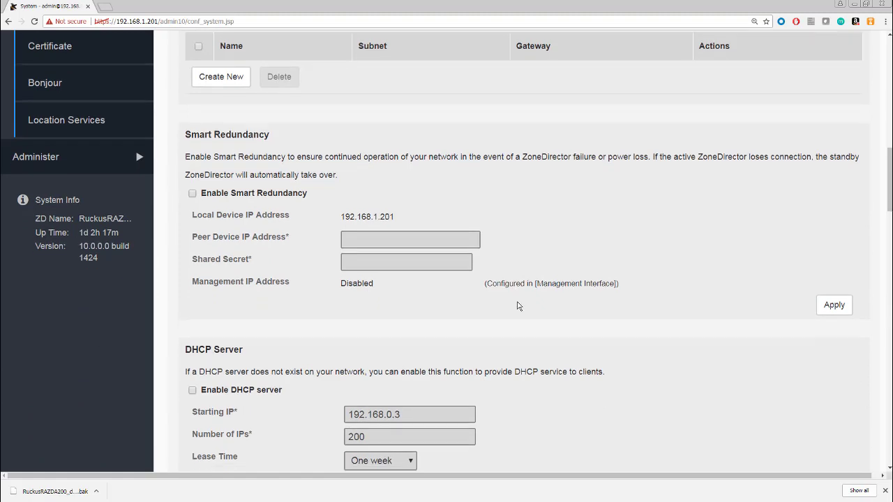
{"action": "scroll", "coordinate": [519, 307], "scroll_direction": "down", "scroll_amount": 2}
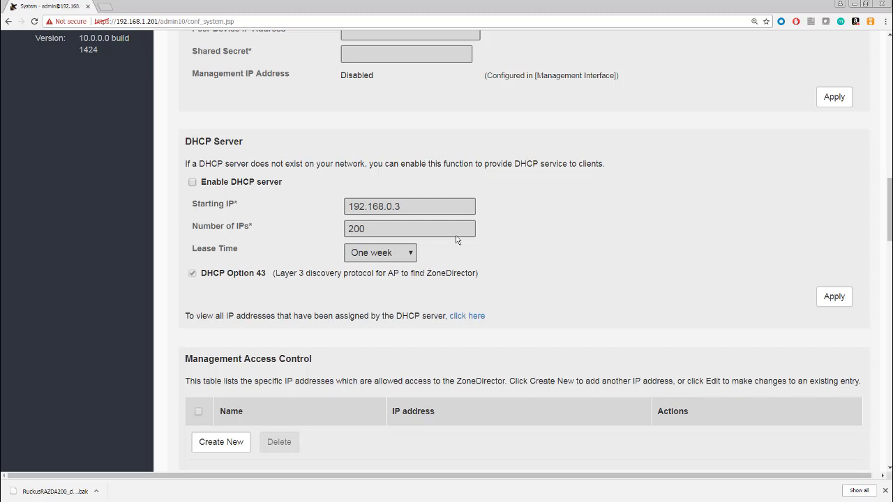
{"action": "left_click", "coordinate": [194, 183]}
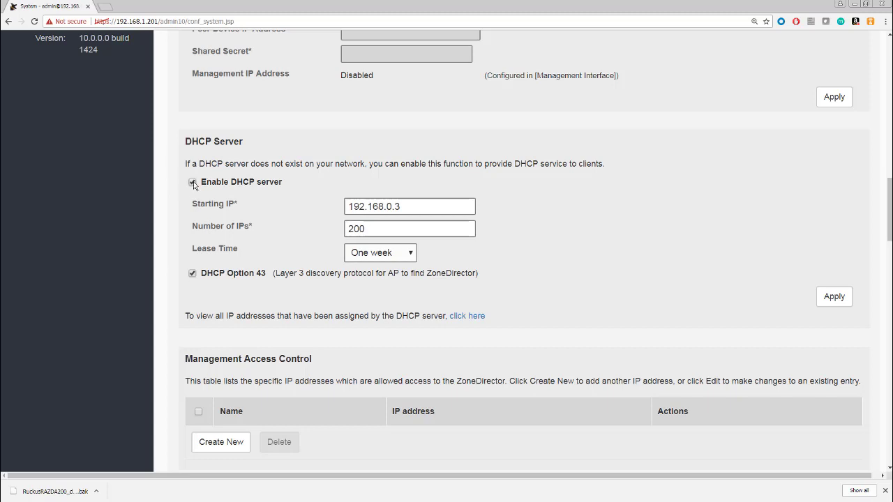
{"action": "left_click", "coordinate": [192, 183]}
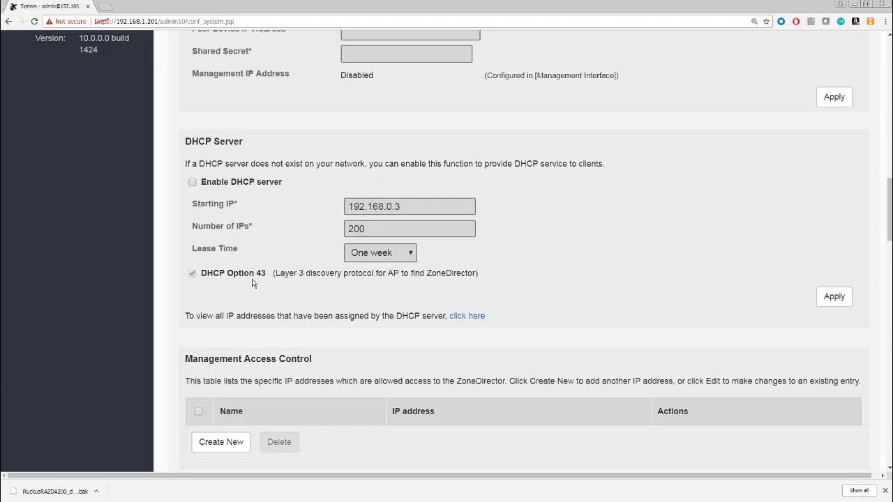
Open a new Management Access Control entry to review its restriction options, and cancel it without saving
{"action": "scroll", "coordinate": [253, 283], "scroll_direction": "down", "scroll_amount": 3}
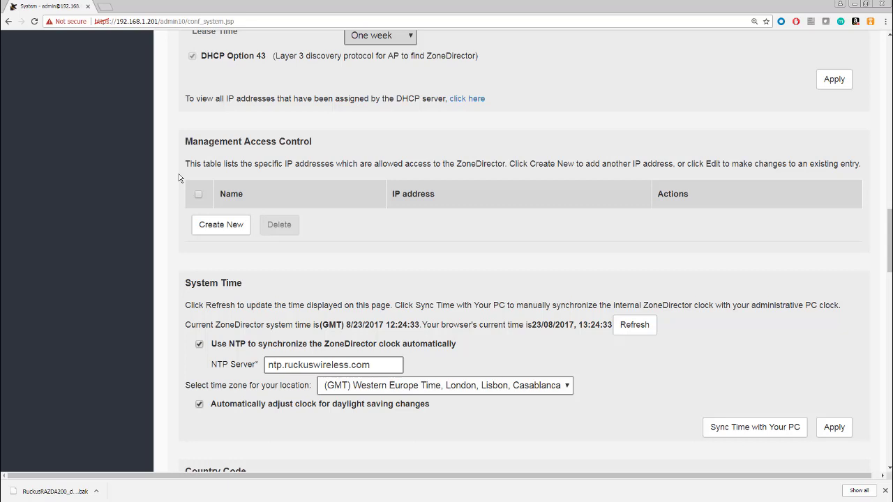
{"action": "left_click", "coordinate": [217, 227]}
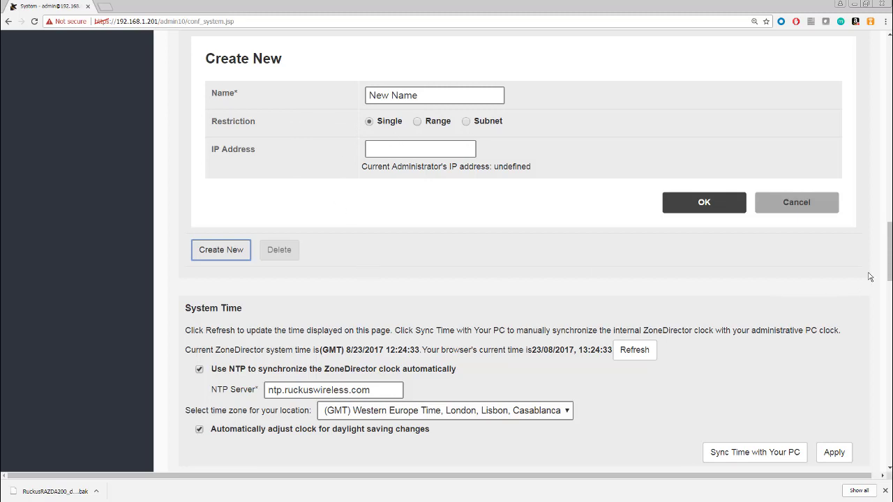
{"action": "left_click", "coordinate": [808, 206]}
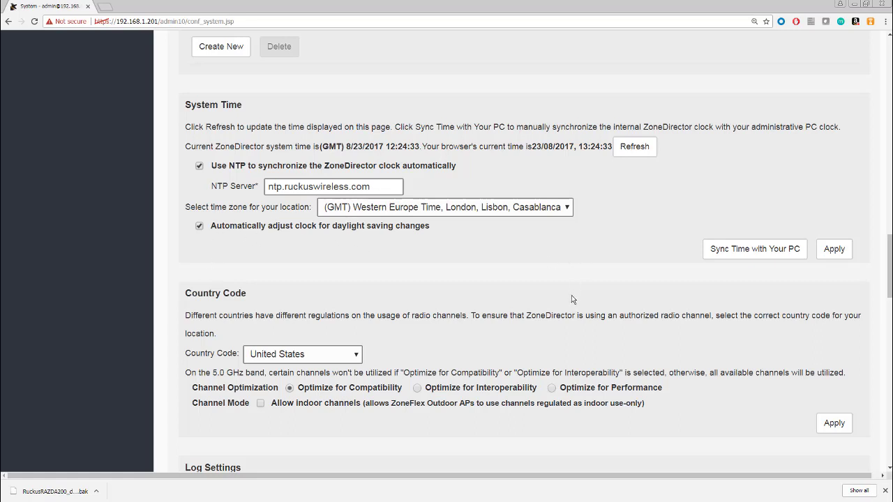
Switch the country code to United Kingdom and back to United States to compare the channel options offered
{"action": "scroll", "coordinate": [569, 303], "scroll_direction": "down", "scroll_amount": 2}
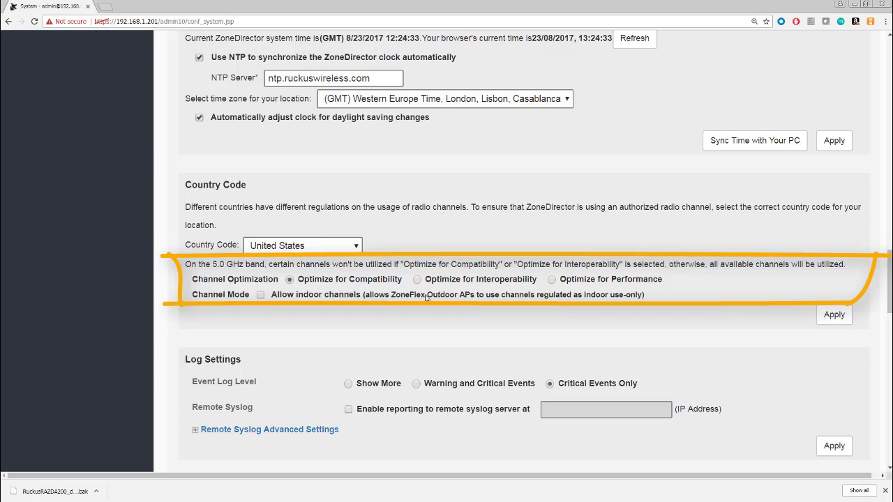
{"action": "left_click", "coordinate": [355, 250]}
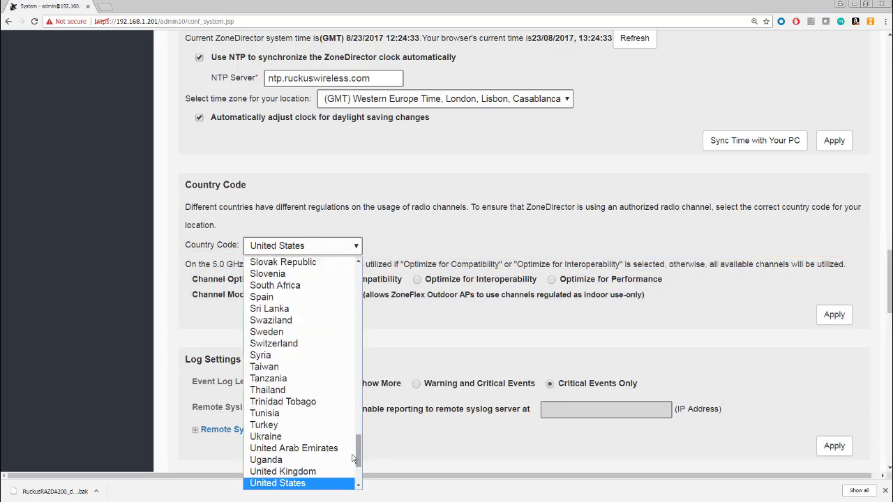
{"action": "left_click", "coordinate": [346, 472]}
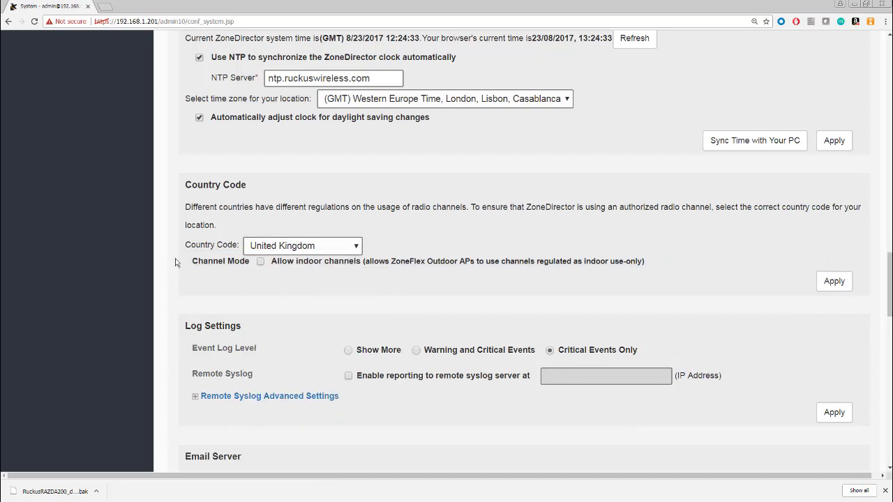
{"action": "left_click", "coordinate": [354, 250]}
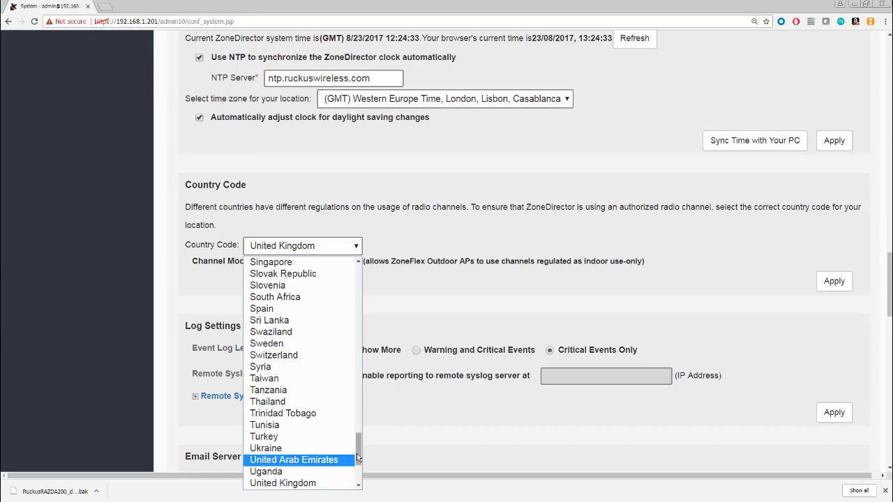
{"action": "scroll", "coordinate": [333, 471], "scroll_direction": "down", "scroll_amount": 3}
{"action": "left_click", "coordinate": [335, 402]}
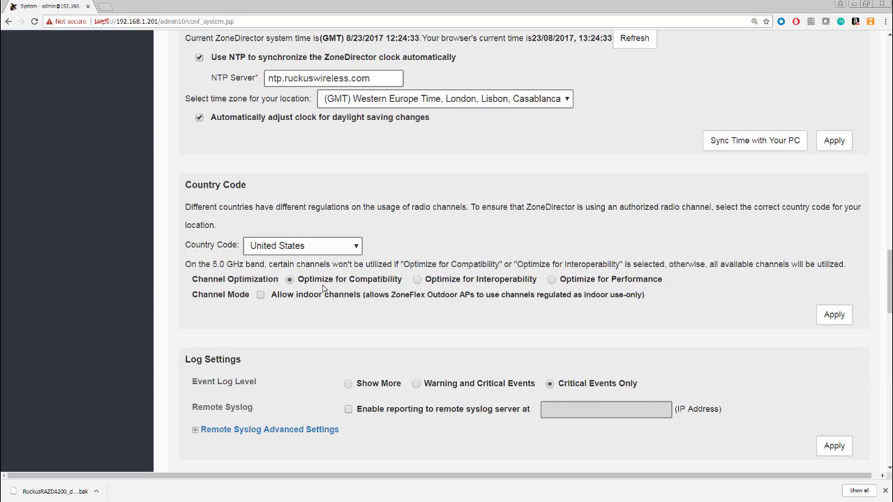
Expand the Remote Syslog Advanced Settings under Log Settings to review the facility and priority options, and collapse them again
{"action": "scroll", "coordinate": [332, 315], "scroll_direction": "down", "scroll_amount": 2}
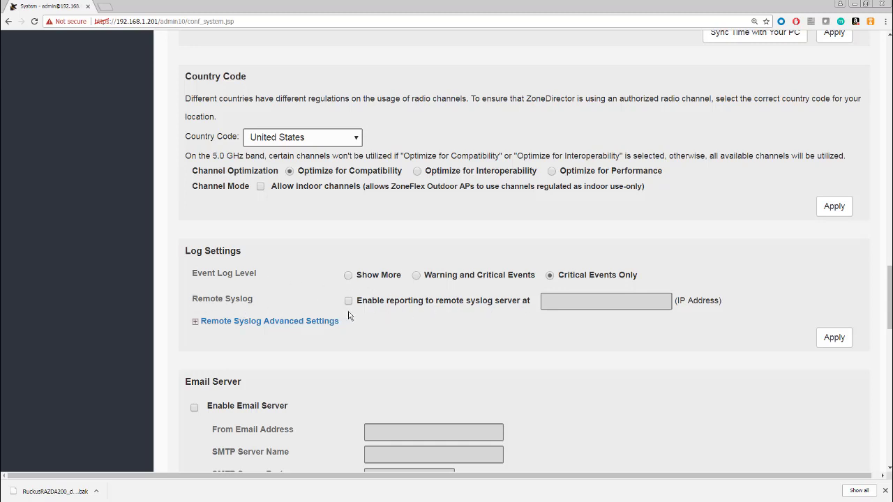
{"action": "left_click", "coordinate": [196, 322]}
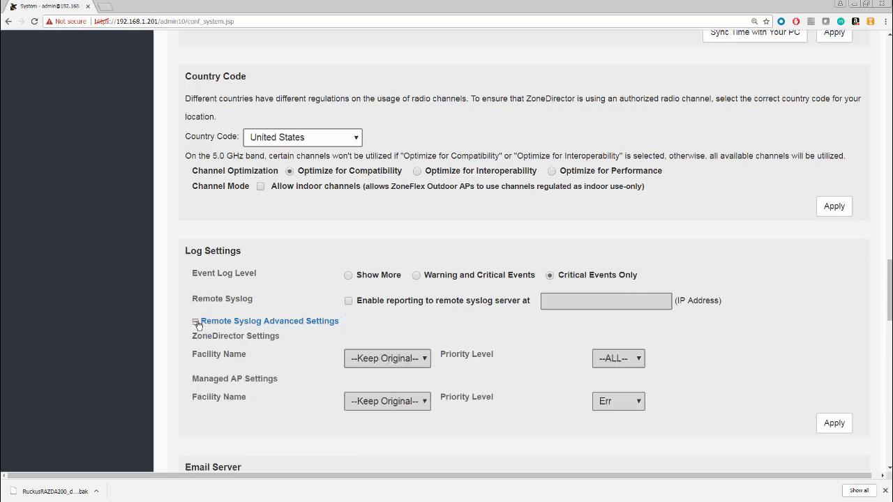
{"action": "scroll", "coordinate": [535, 340], "scroll_direction": "down", "scroll_amount": 2}
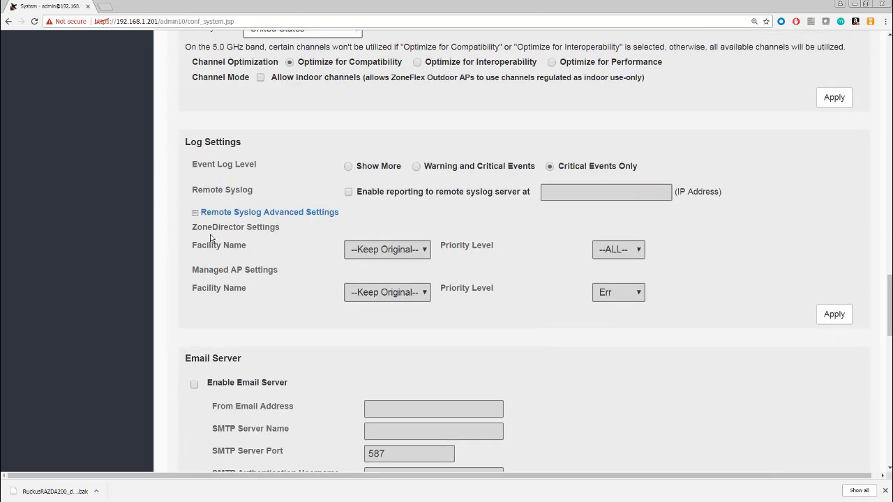
{"action": "left_click", "coordinate": [195, 214]}
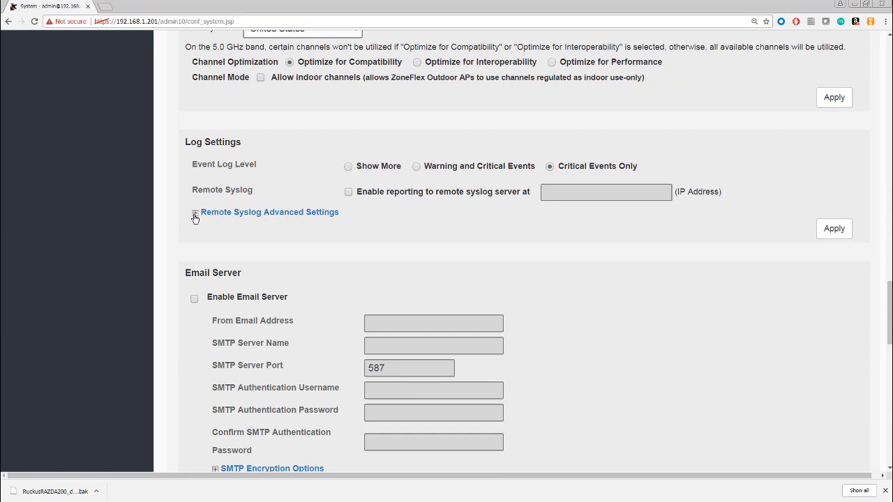
Enable the email server to review its sender and SMTP fields, and disable it again
{"action": "scroll", "coordinate": [238, 262], "scroll_direction": "down", "scroll_amount": 2}
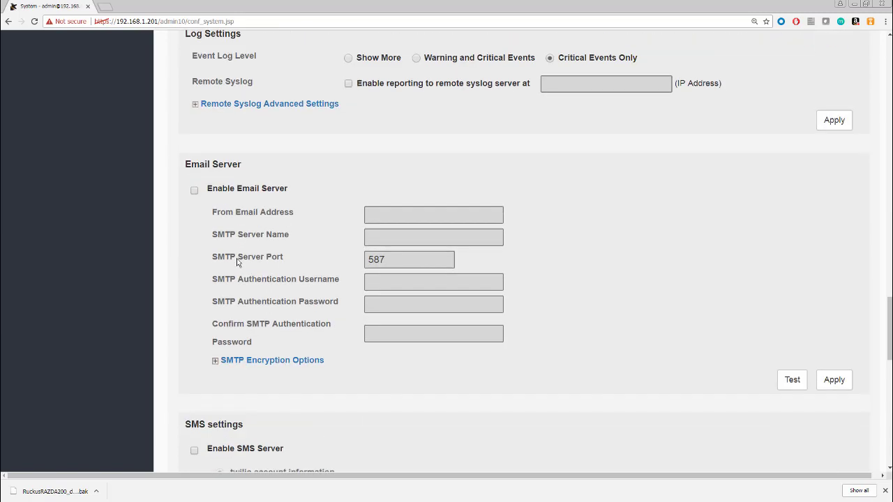
{"action": "left_click", "coordinate": [195, 190]}
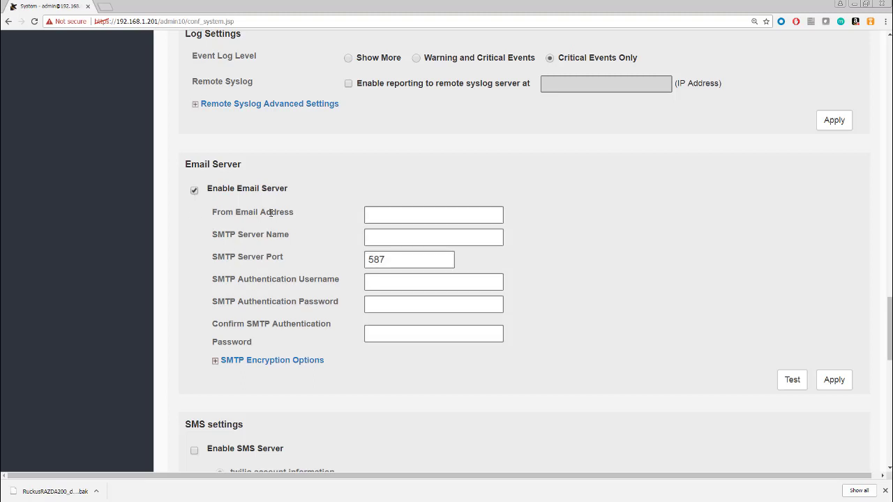
{"action": "left_click", "coordinate": [194, 193]}
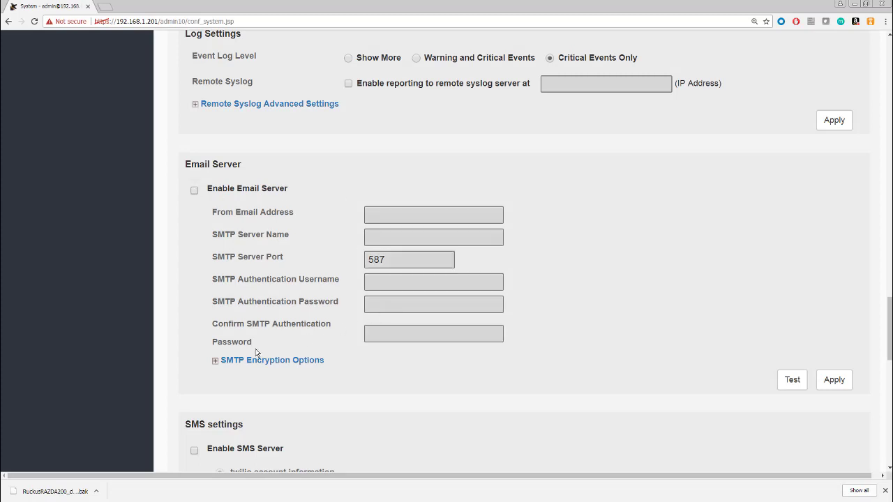
Enable the SMS server to review the twilio and clickatell account fields, and disable it again
{"action": "scroll", "coordinate": [236, 382], "scroll_direction": "down", "scroll_amount": 3}
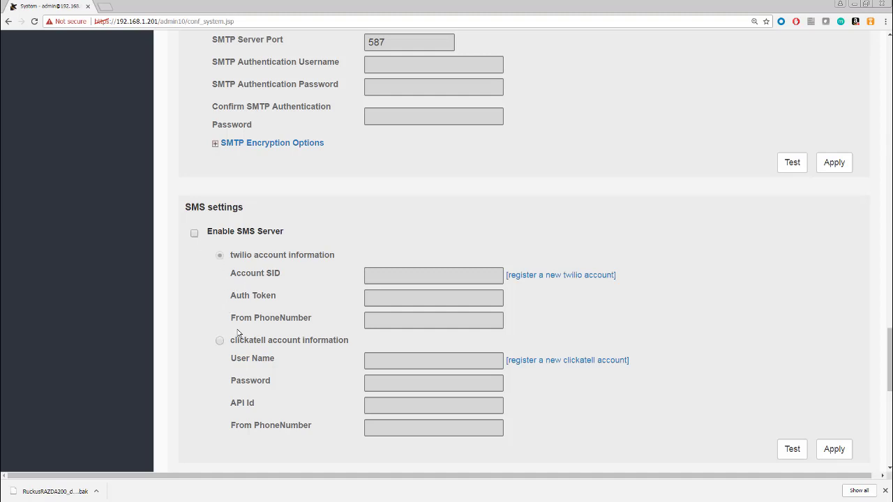
{"action": "left_click", "coordinate": [194, 234]}
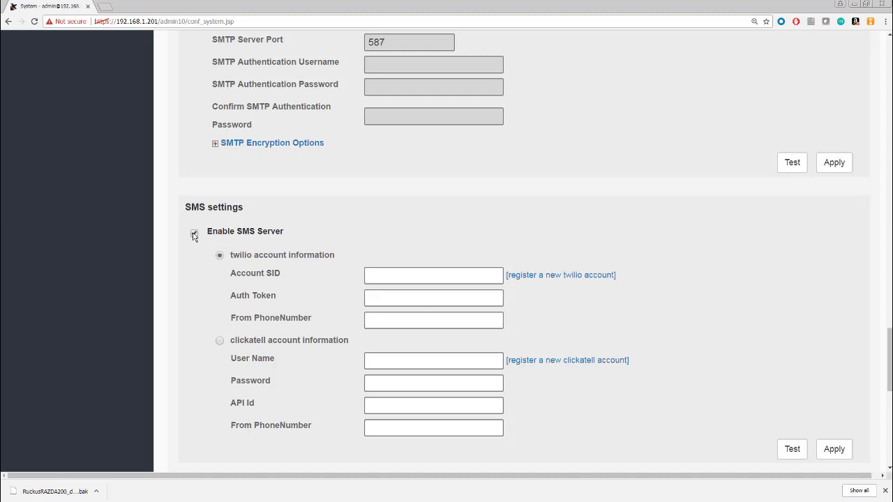
{"action": "left_click", "coordinate": [194, 234]}
Enable the login warning to review its customizable warning text, select that text, and disable the warning again
{"action": "scroll", "coordinate": [209, 257], "scroll_direction": "down", "scroll_amount": 3}
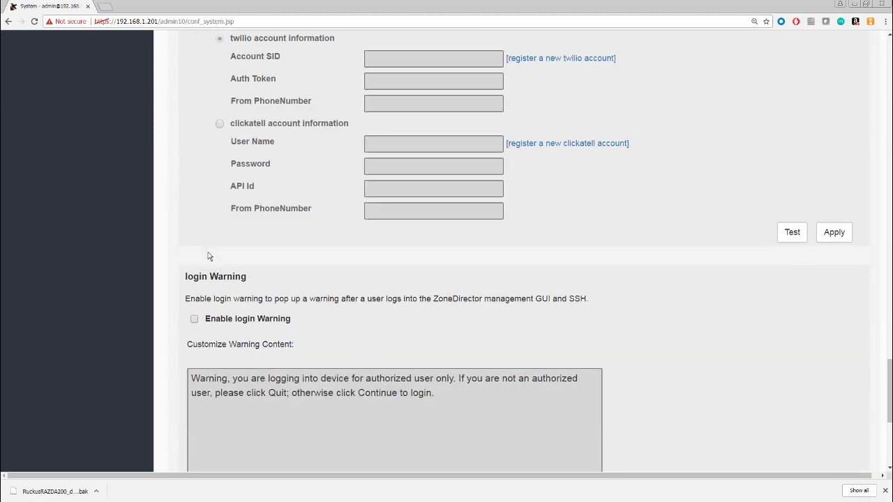
{"action": "scroll", "coordinate": [209, 257], "scroll_direction": "down", "scroll_amount": 3}
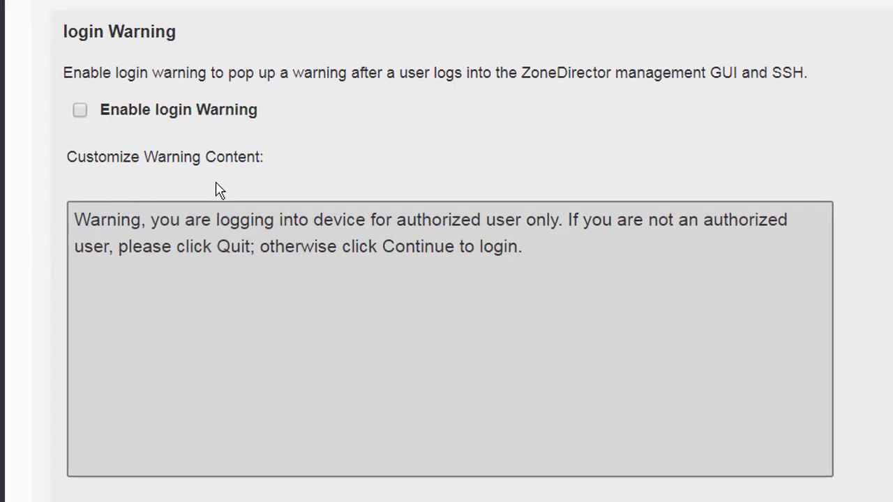
{"action": "left_click", "coordinate": [81, 112]}
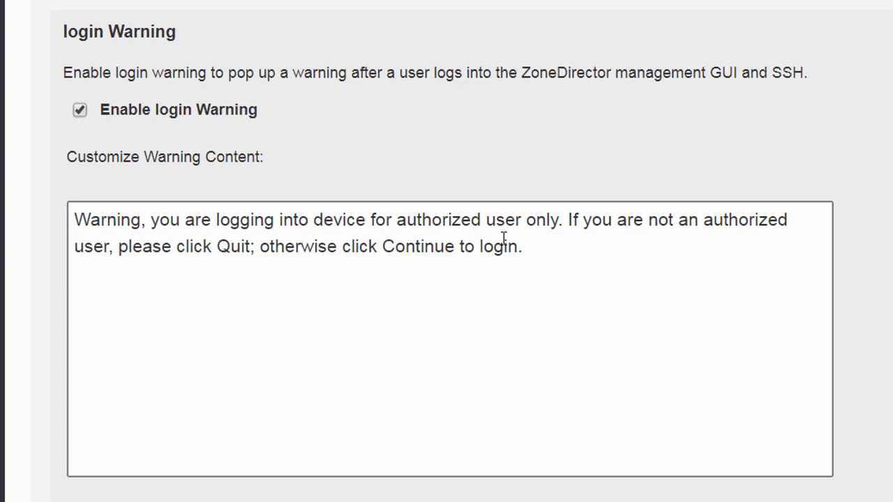
{"action": "left_click_drag", "start_coordinate": [533, 249], "coordinate": [77, 212]}
{"action": "key", "text": "Right"}
{"action": "key", "text": "ctrl+a"}
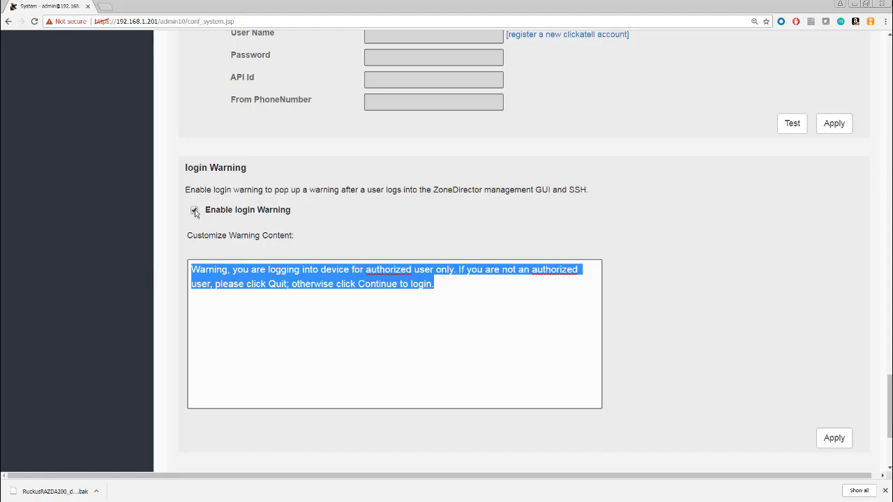
{"action": "left_click", "coordinate": [195, 210]}
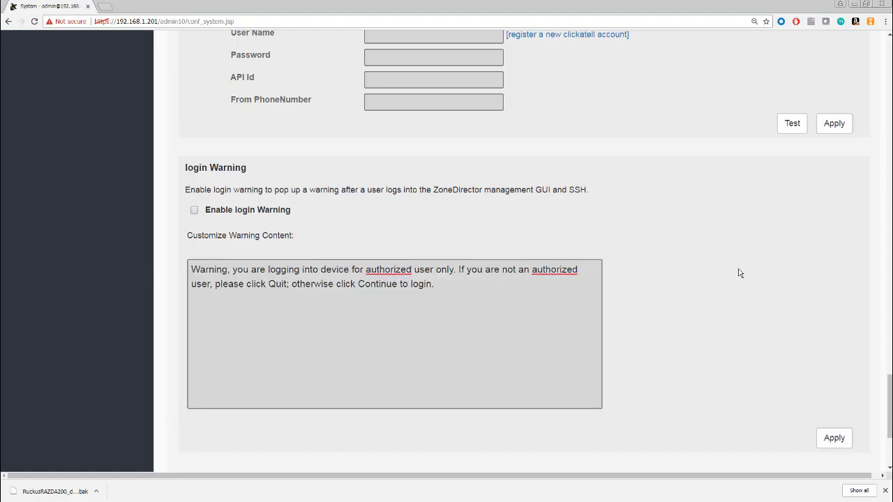
Under Network Management, enable SNMP Trap, set its format to SNMPv3 to review the trap server fields, and disable the trap again
{"action": "scroll", "coordinate": [741, 273], "scroll_direction": "down", "scroll_amount": 3}
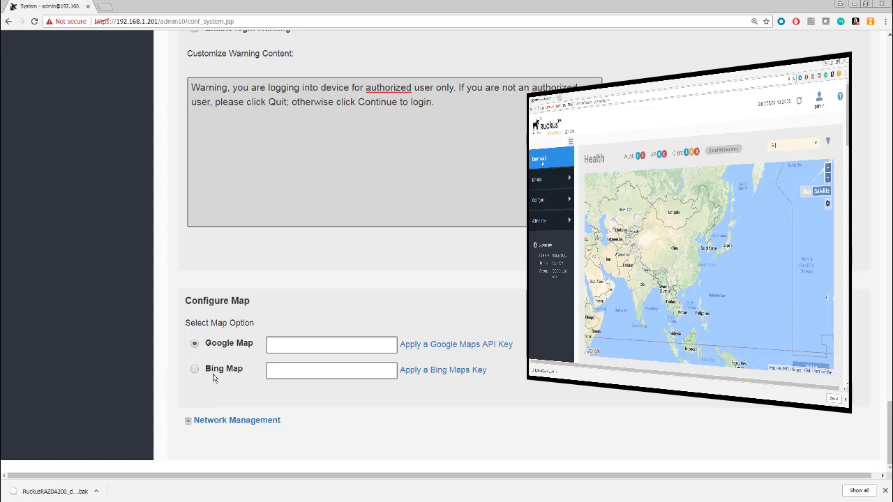
{"action": "left_click", "coordinate": [189, 421]}
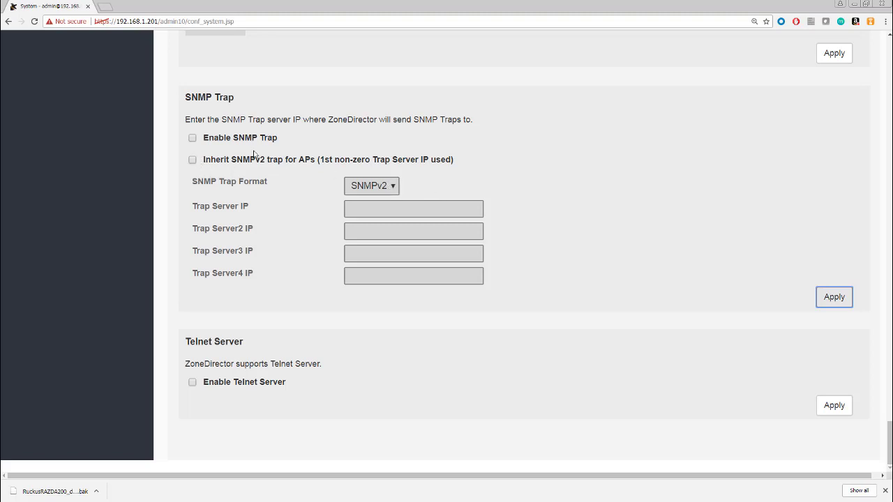
{"action": "left_click", "coordinate": [193, 138]}
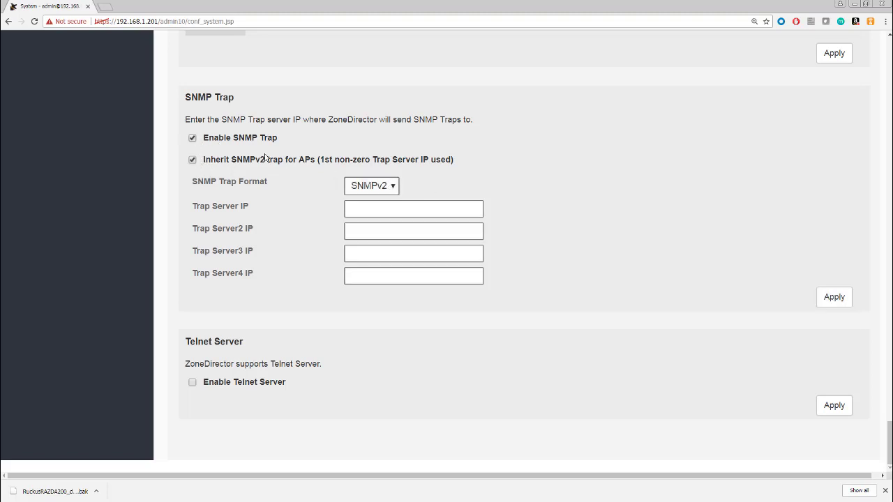
{"action": "left_click", "coordinate": [395, 187]}
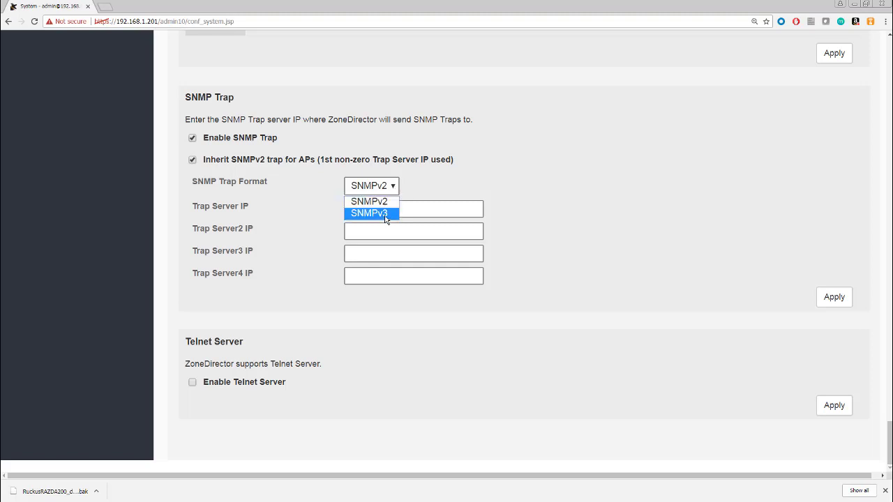
{"action": "left_click", "coordinate": [385, 214]}
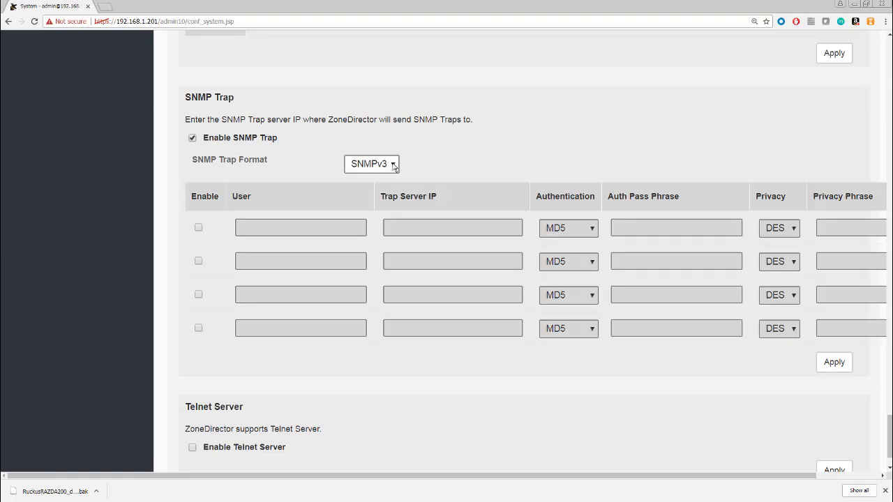
{"action": "left_click", "coordinate": [192, 139]}
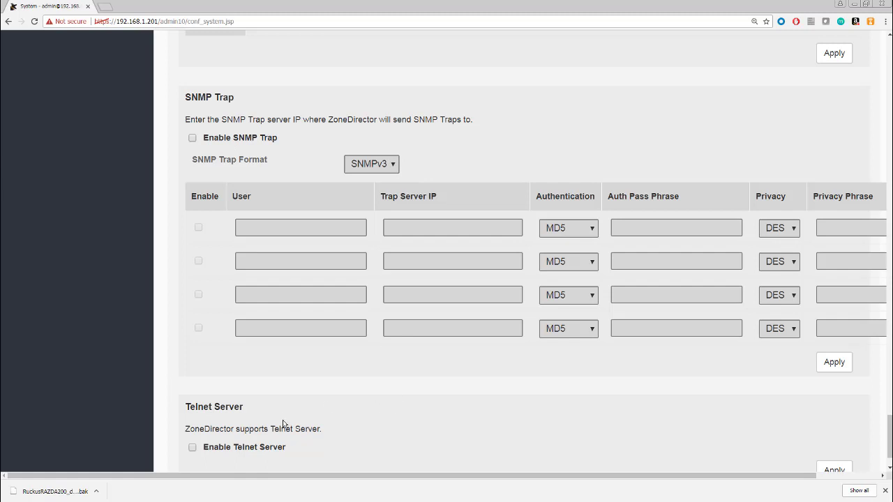
Enable the Telnet Server, disable it again, and return to the Identity section of the System settings
{"action": "scroll", "coordinate": [283, 425], "scroll_direction": "down", "scroll_amount": 2}
{"action": "left_click", "coordinate": [225, 383]}
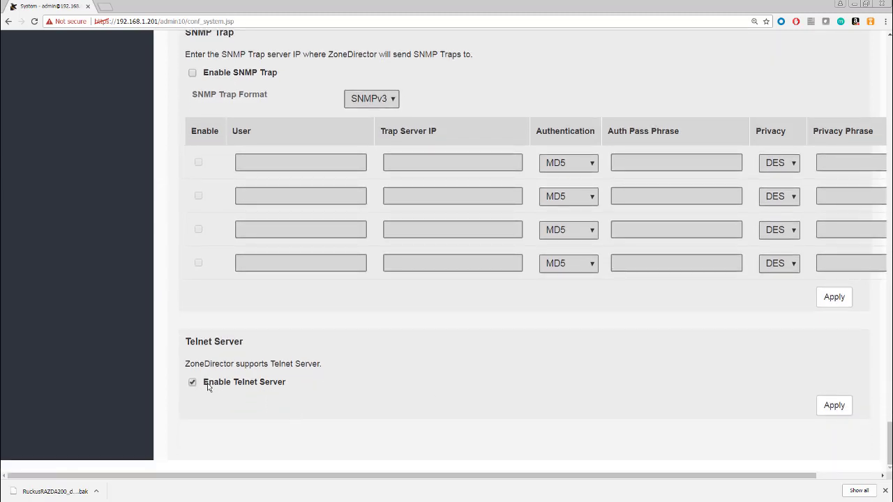
{"action": "left_click", "coordinate": [206, 385]}
{"action": "scroll", "coordinate": [230, 388], "scroll_direction": "up", "scroll_amount": 10}
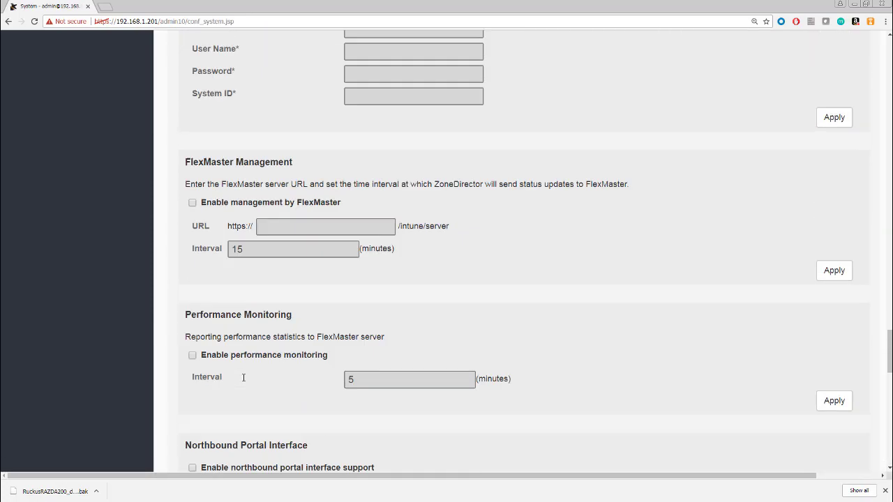
{"action": "scroll", "coordinate": [244, 378], "scroll_direction": "up", "scroll_amount": 15}
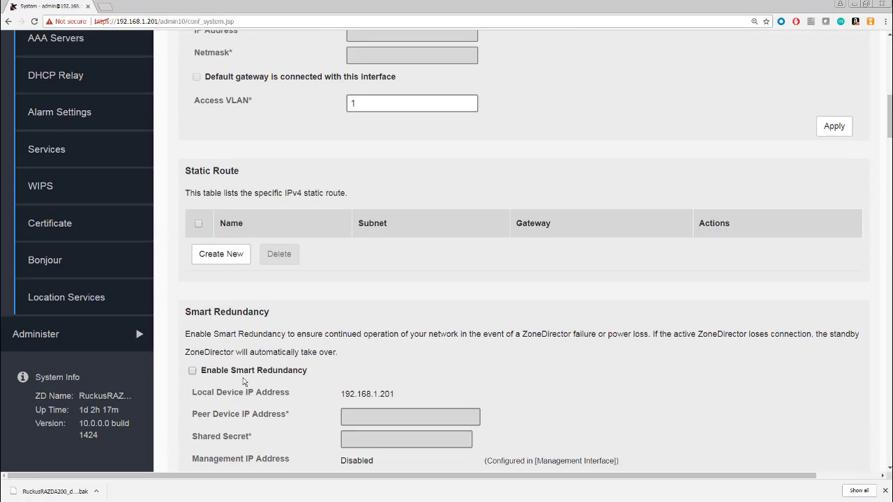
{"action": "scroll", "coordinate": [244, 377], "scroll_direction": "up", "scroll_amount": 10}
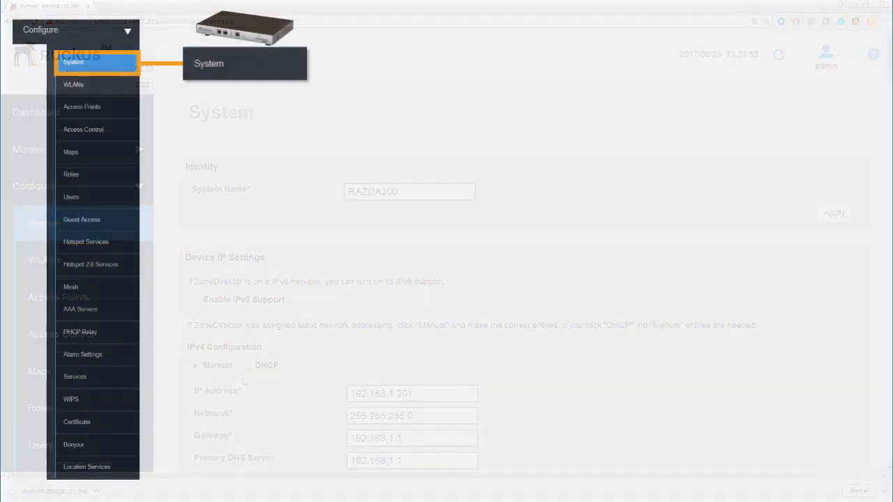